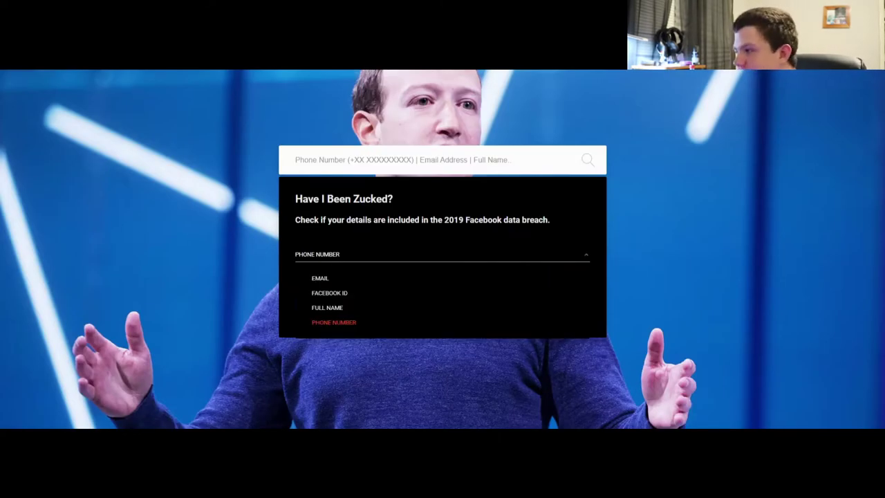
Look up the account's phone number in Have I Been Zucked and get the not-zucked result.
click(443, 160)
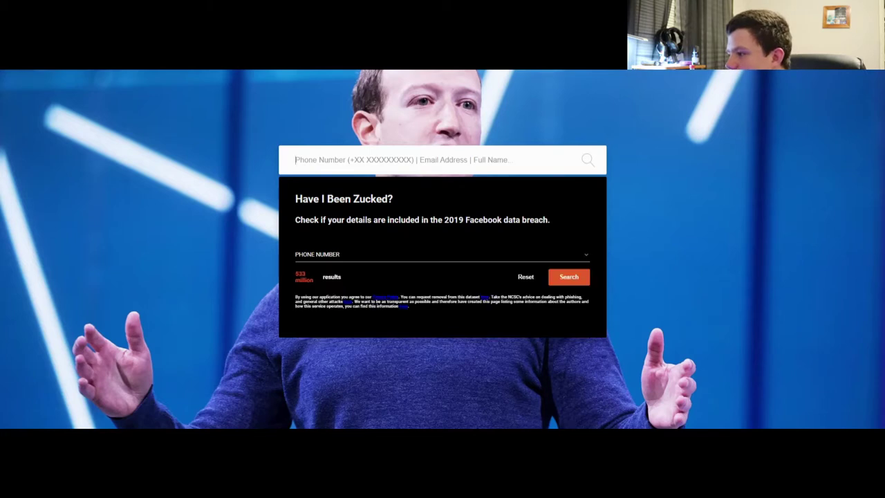
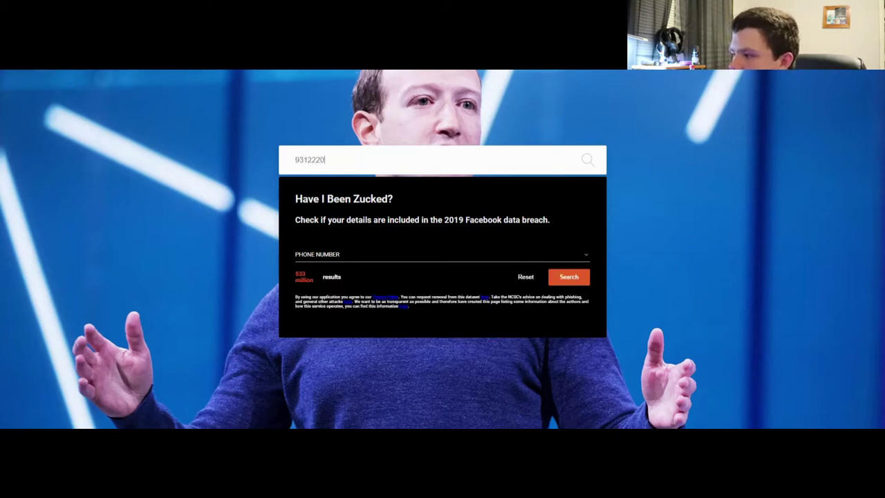
key(Return)
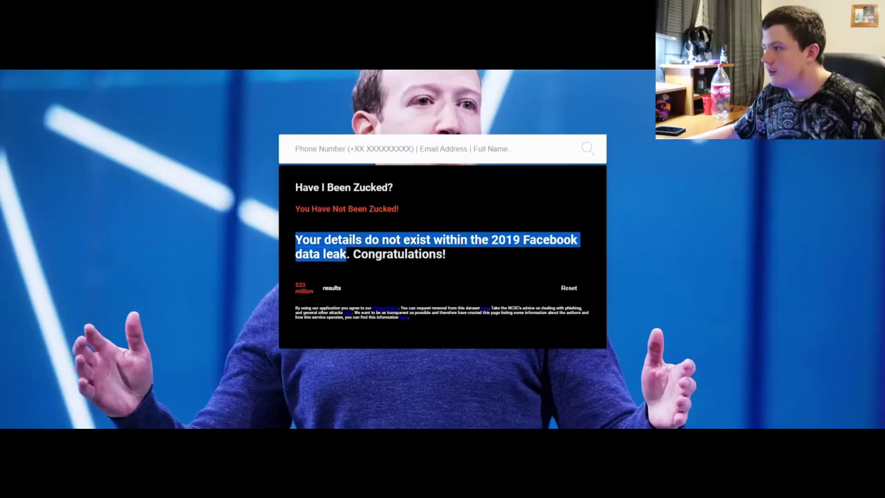
Reset the search, switch the type to EMAIL, and check the account's e-mail address against the breach.
click(569, 288)
click(442, 254)
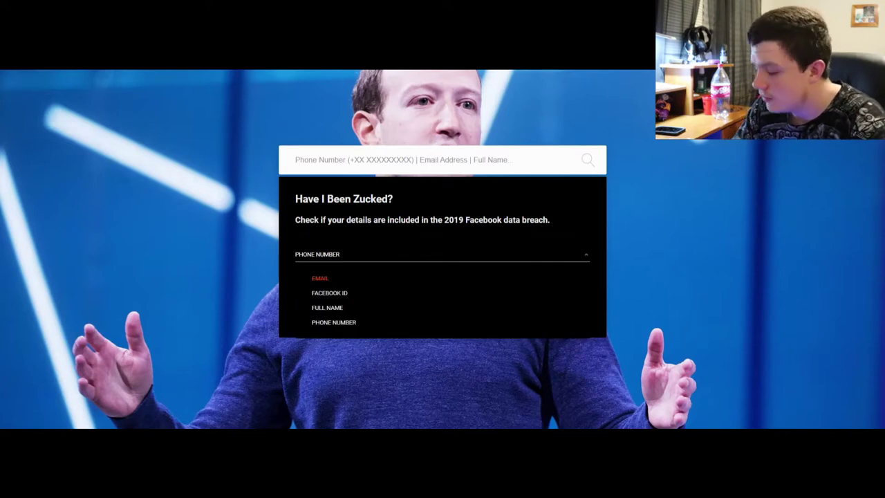
click(320, 278)
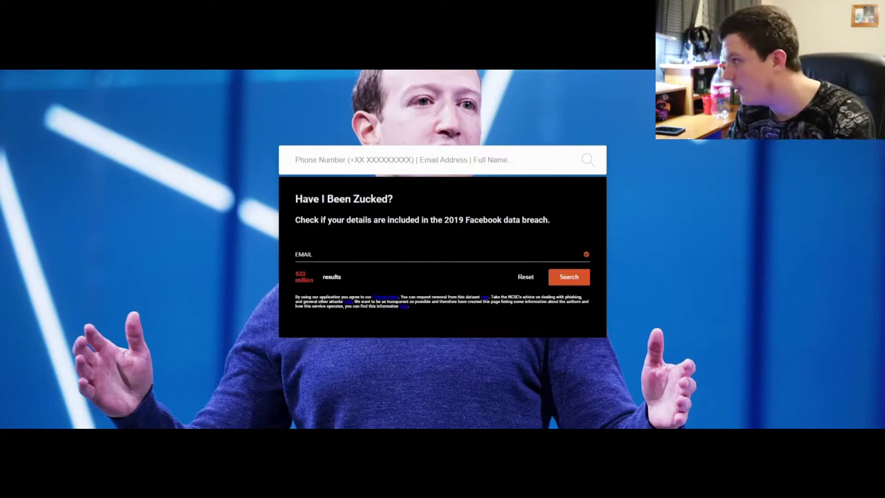
click(296, 160)
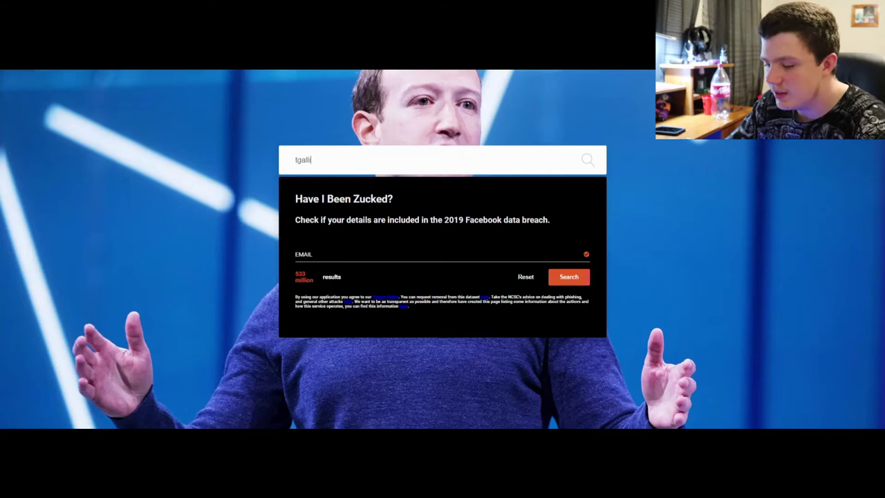
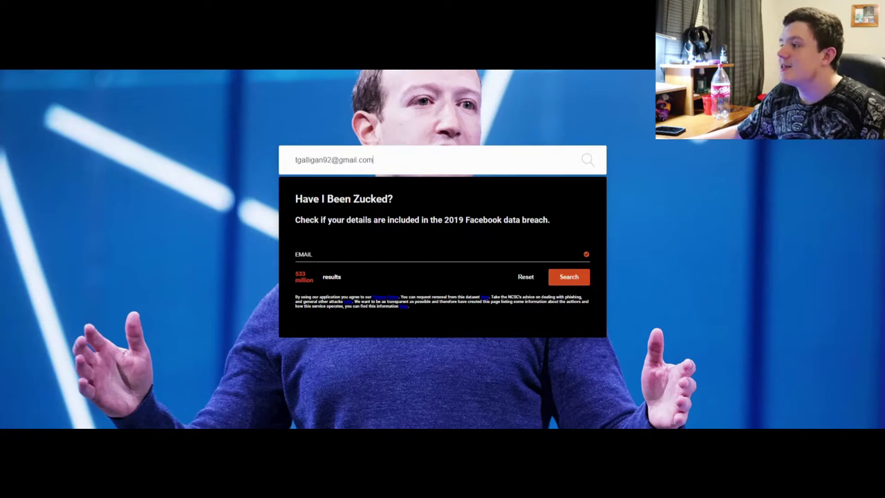
key(Return)
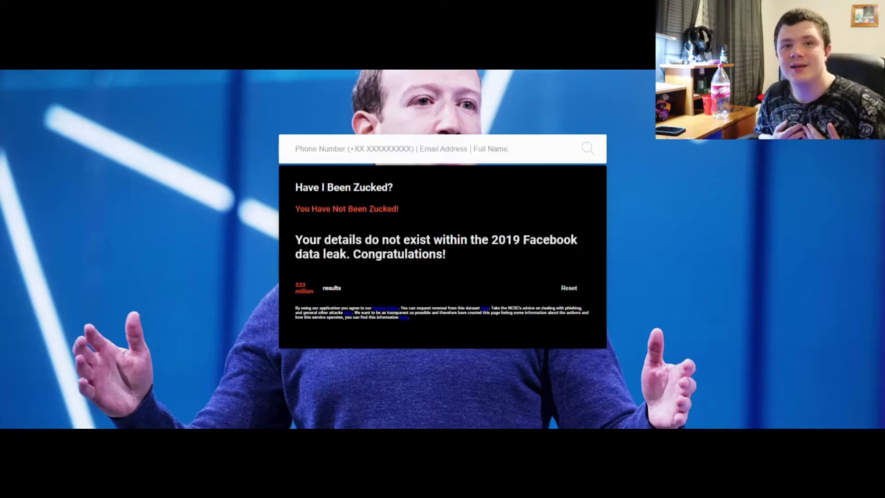
Go to Facebook's Security and Login settings and bring the Two-Factor Authentication section into view.
drag(295, 239, 339, 241)
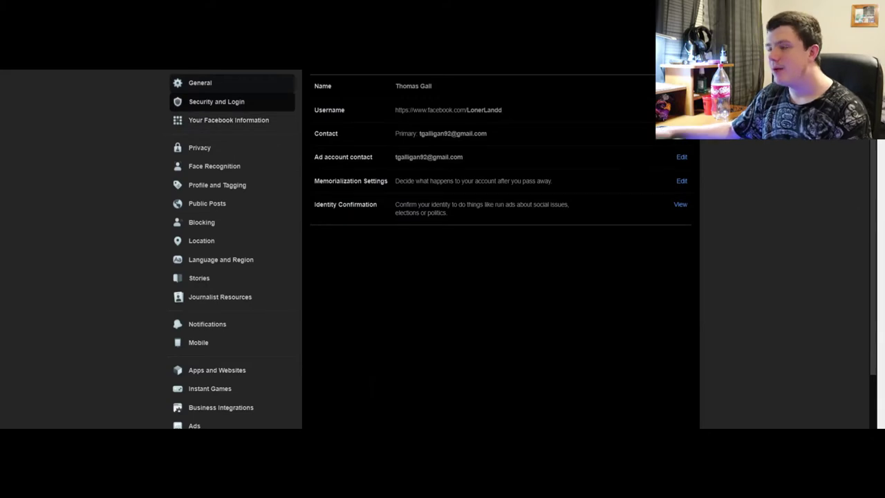
click(216, 102)
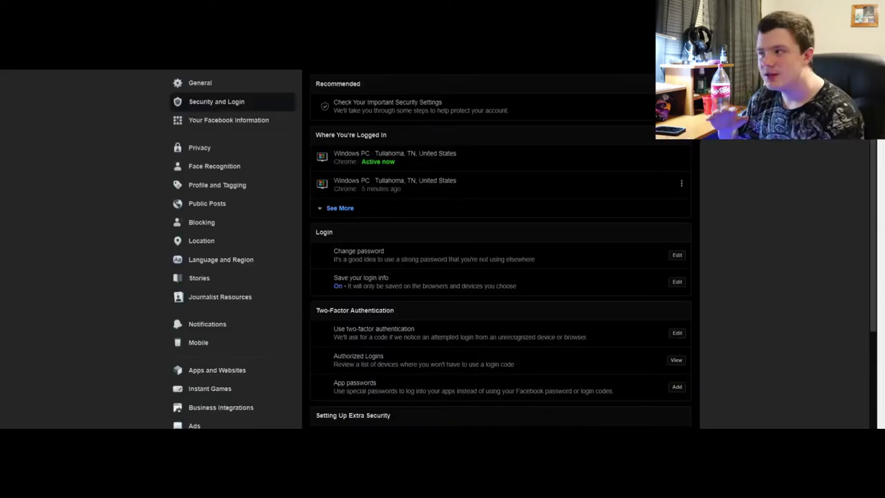
scroll(173, 176, down, 2)
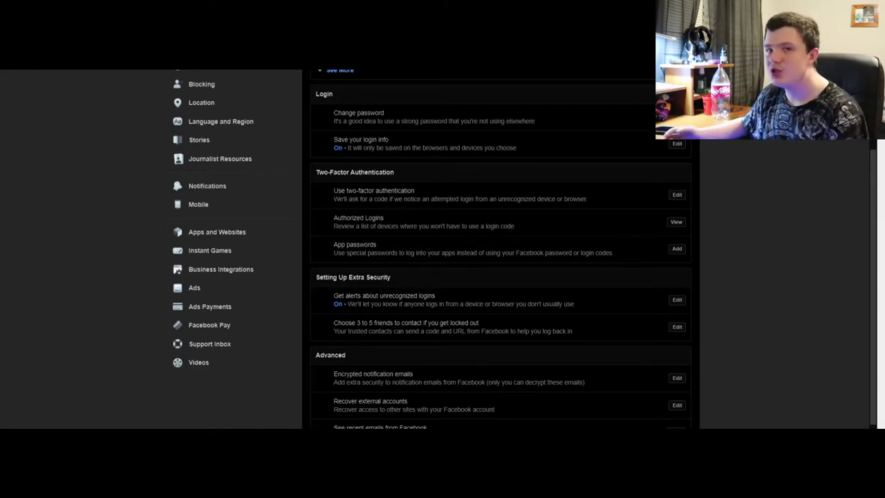
scroll(501, 249, up, 3)
scroll(501, 249, down, 3)
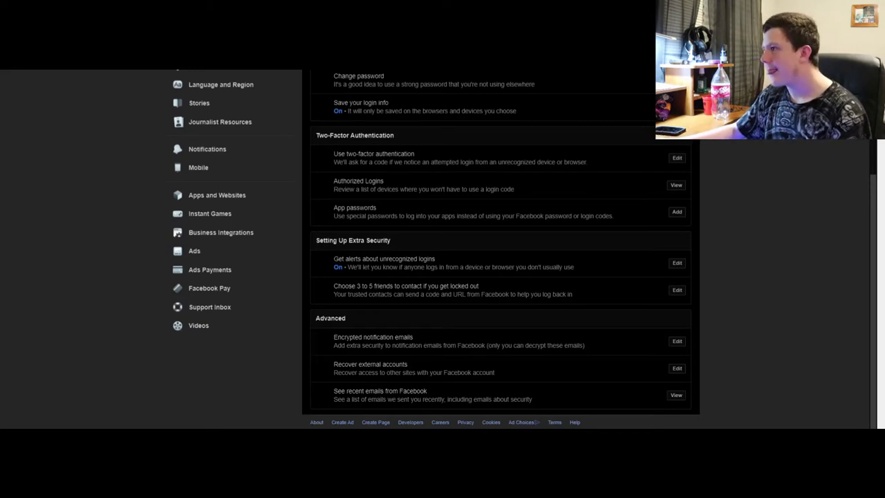
scroll(498, 249, up, 1)
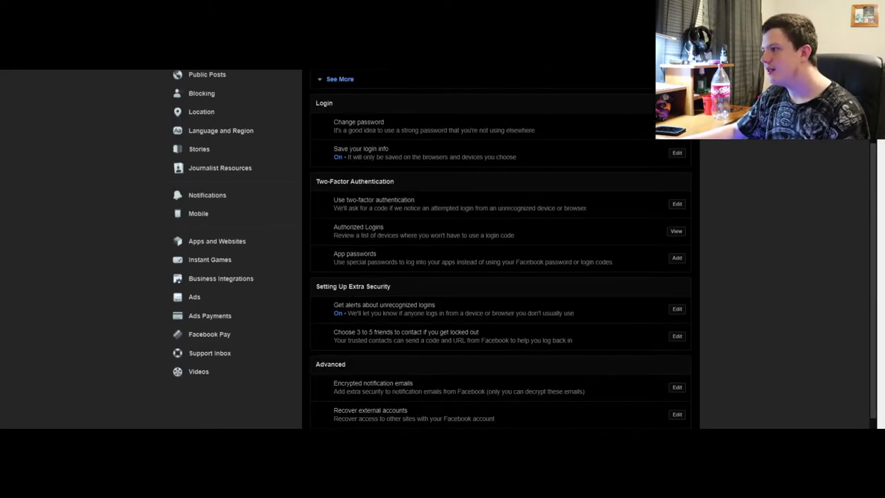
scroll(498, 249, down, 1)
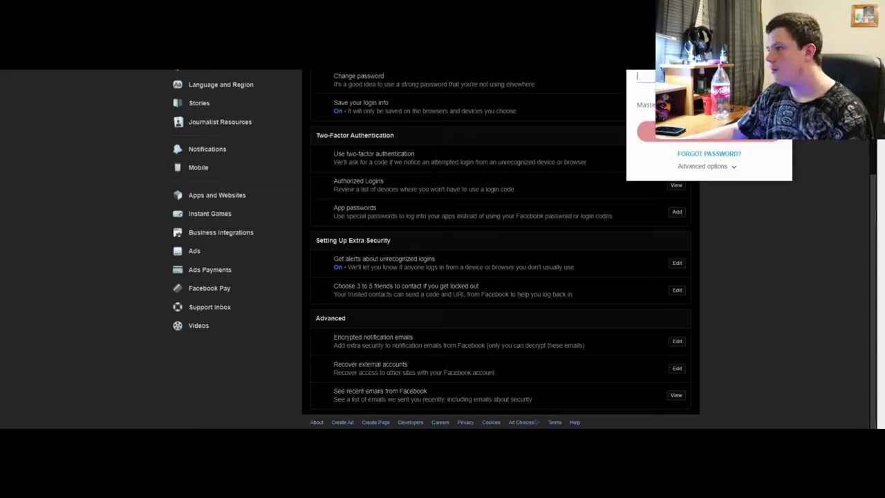
key(Escape)
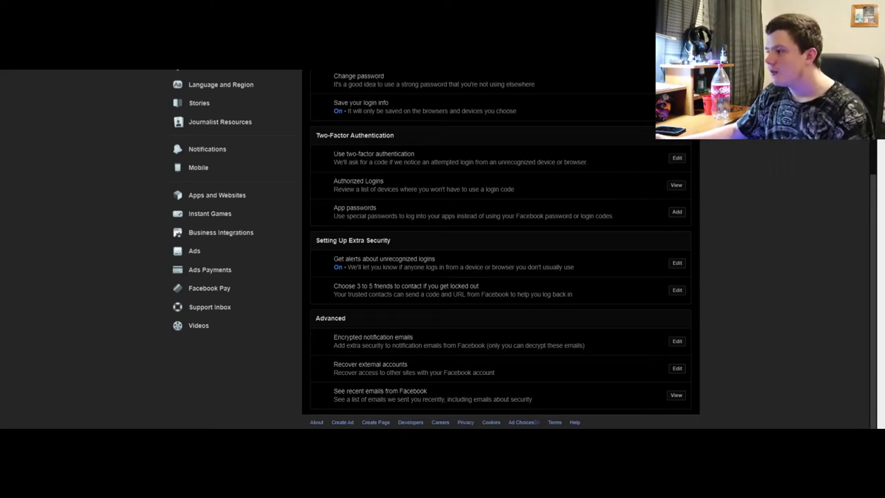
Begin two-factor setup with an authentication app as the security method, showing the QR code.
click(677, 158)
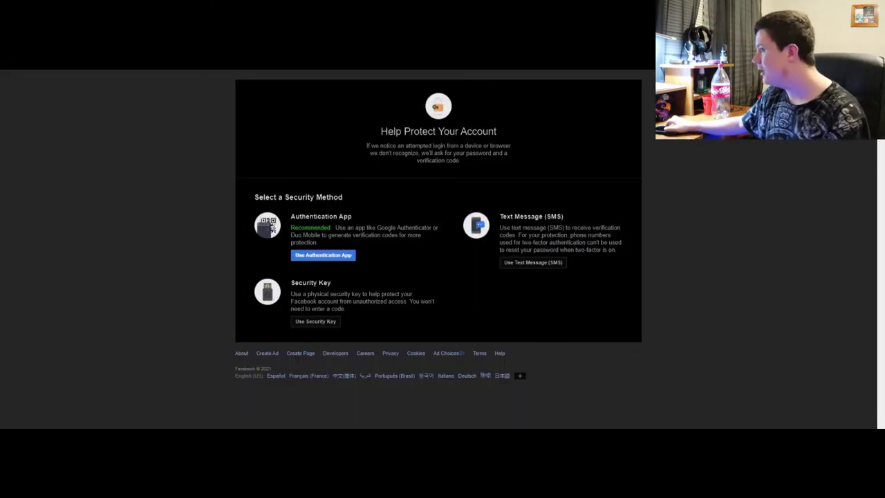
click(323, 255)
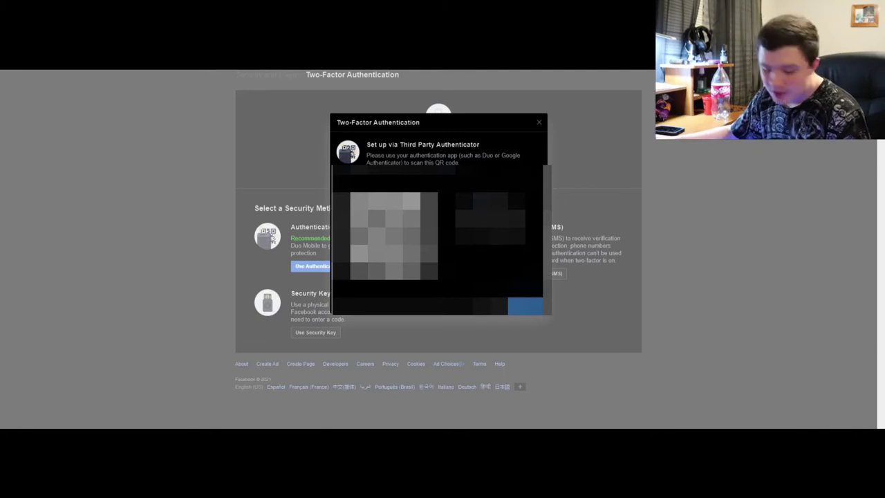
Confirm the six-digit code from the authenticator app to switch two-factor authentication on.
key(Return)
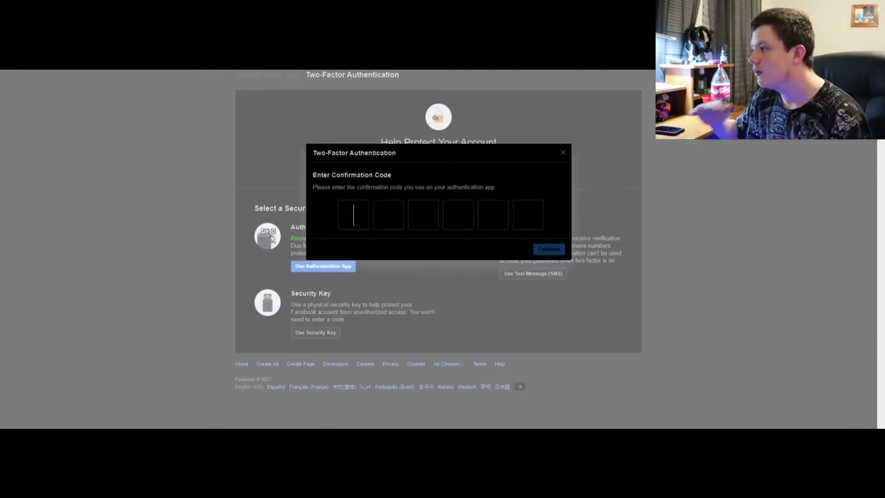
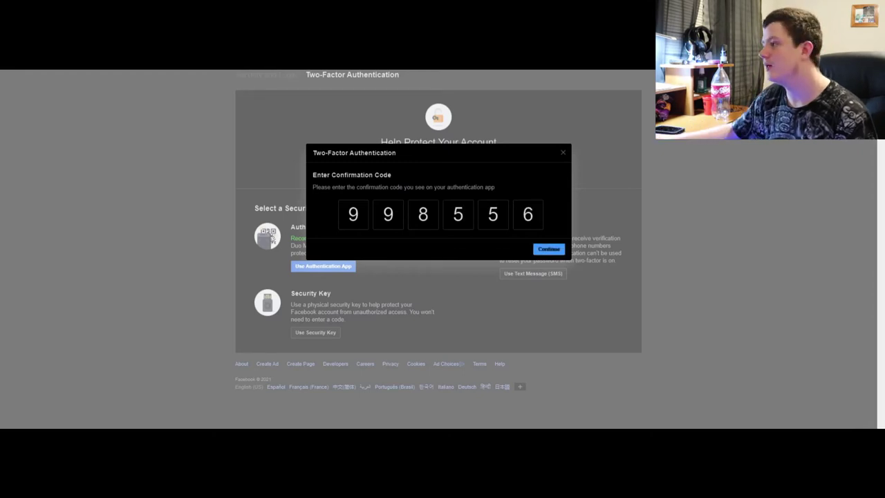
key(Return)
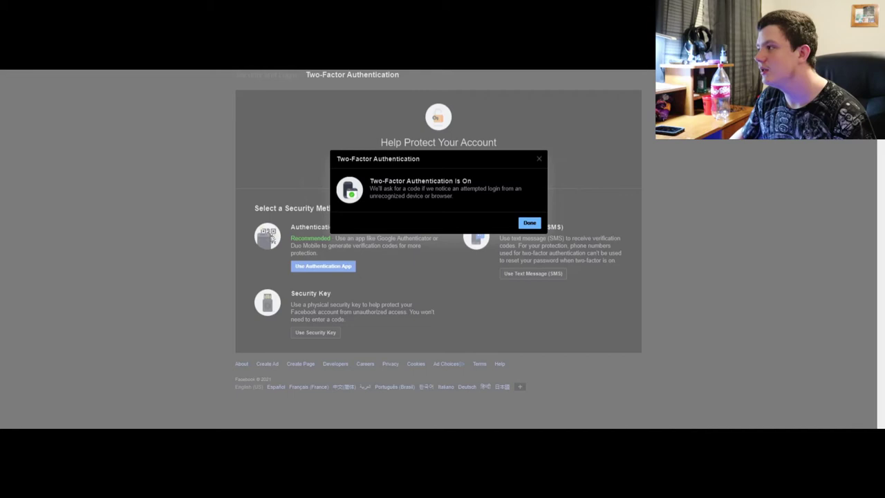
key(Return)
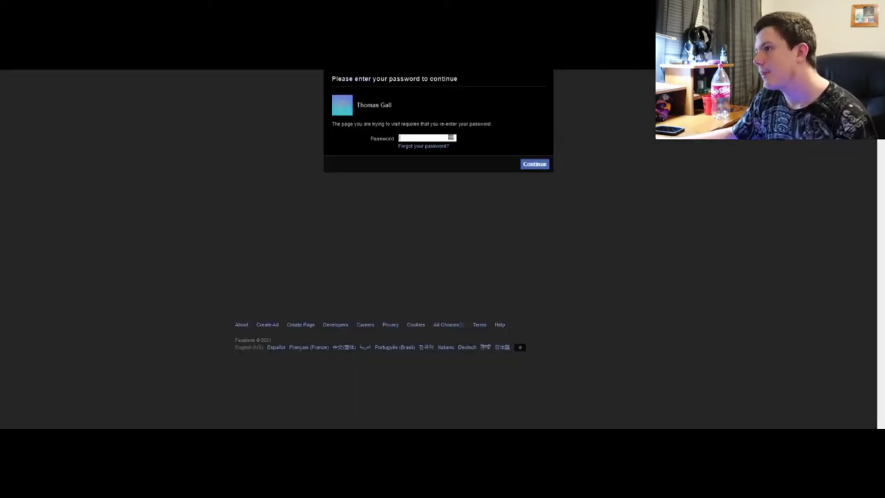
Re-enter the saved account password and review the page confirming the authentication app is active.
key(Down)
key(Down)
key(Return)
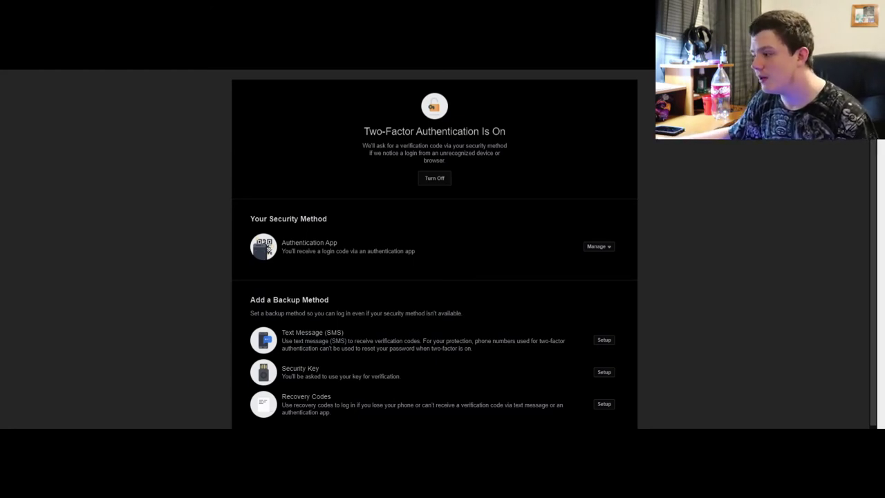
scroll(434, 249, down, 1)
scroll(434, 249, up, 1)
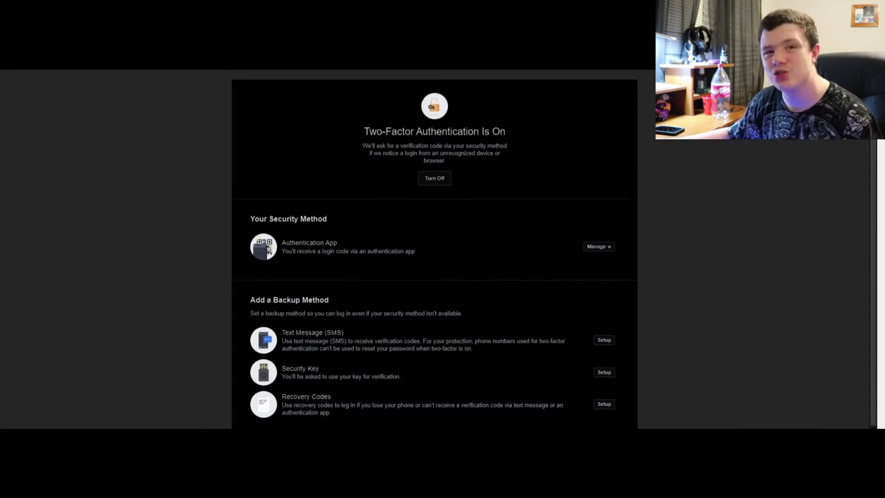
scroll(434, 249, down, 1)
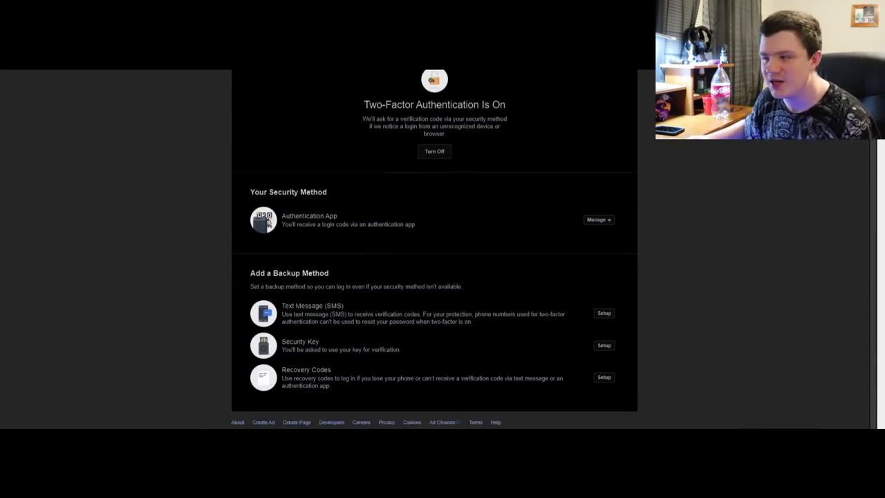
scroll(434, 249, up, 1)
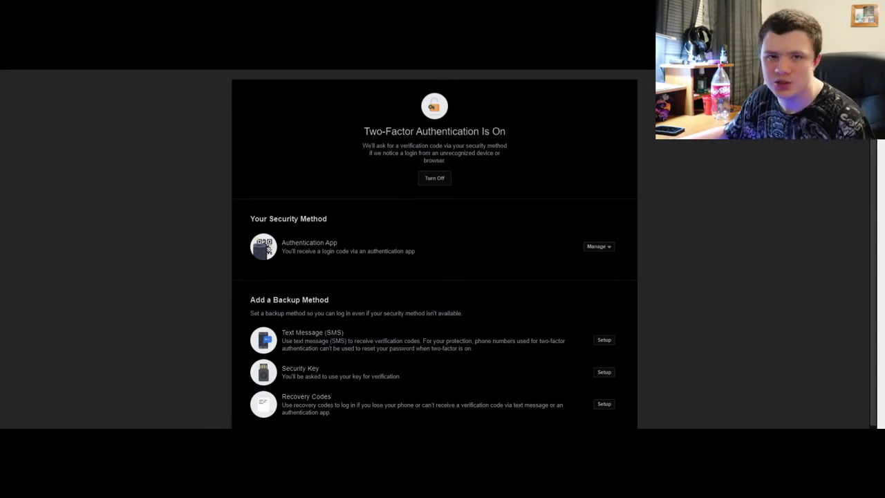
scroll(434, 249, down, 1)
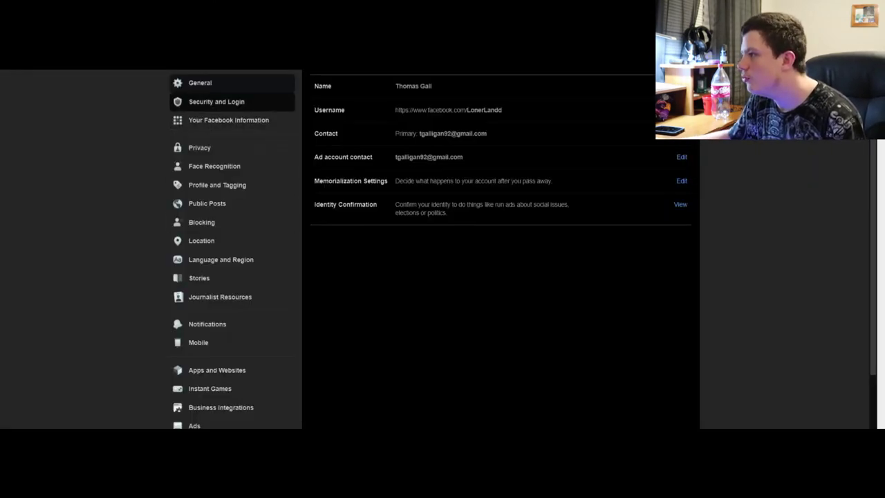
Browse the Your Facebook Information settings, then go to the Public Posts settings.
click(229, 119)
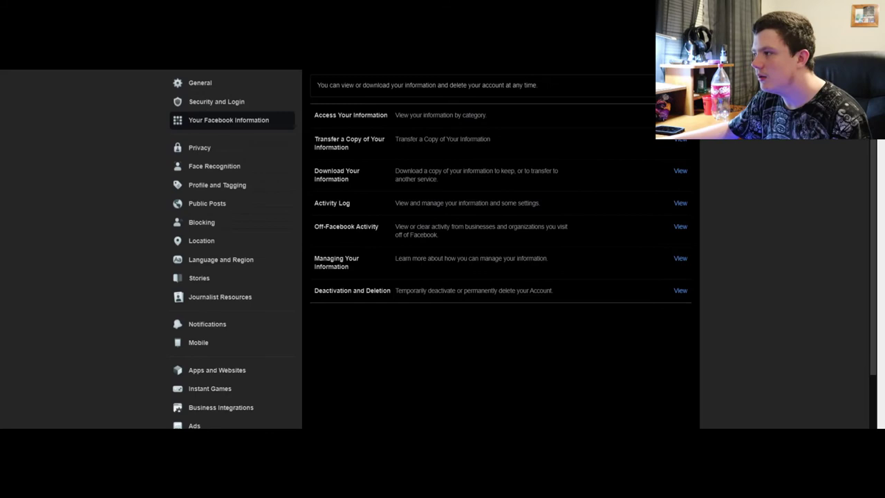
scroll(484, 146, down, 2)
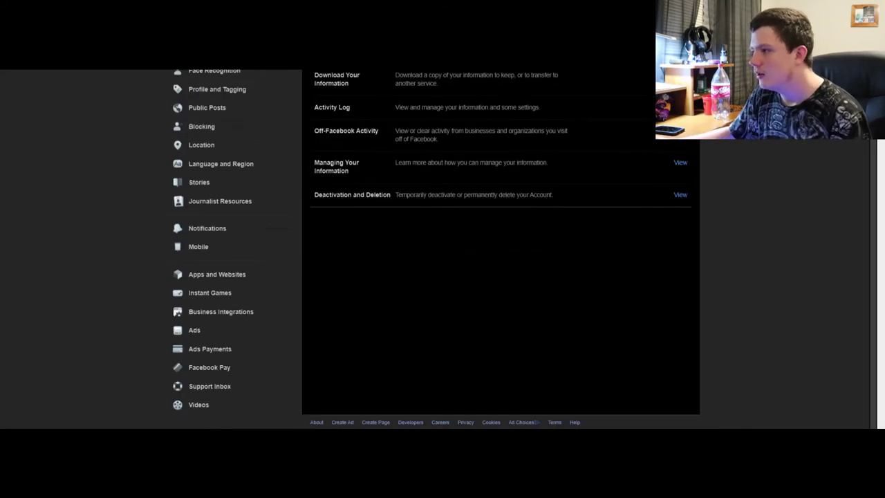
scroll(484, 208, up, 2)
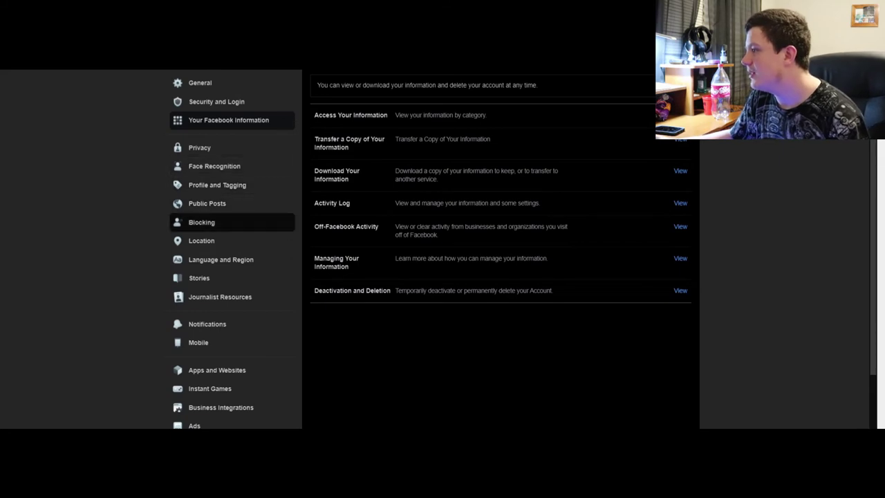
click(207, 204)
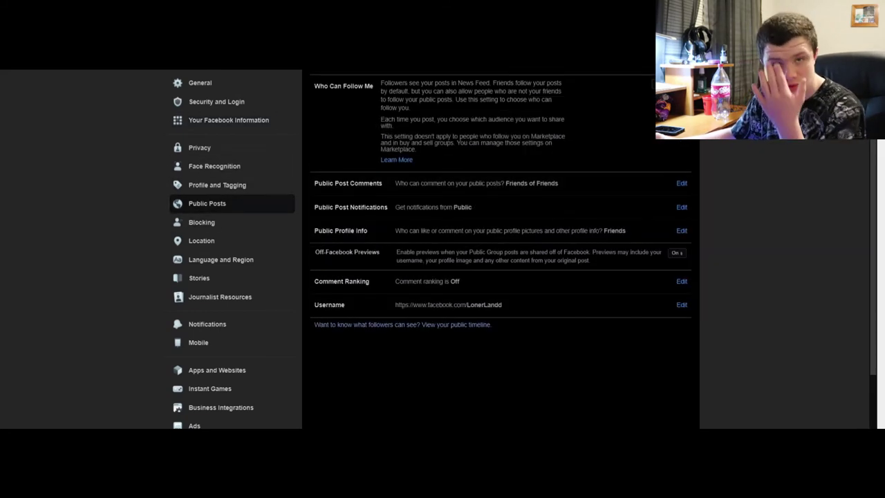